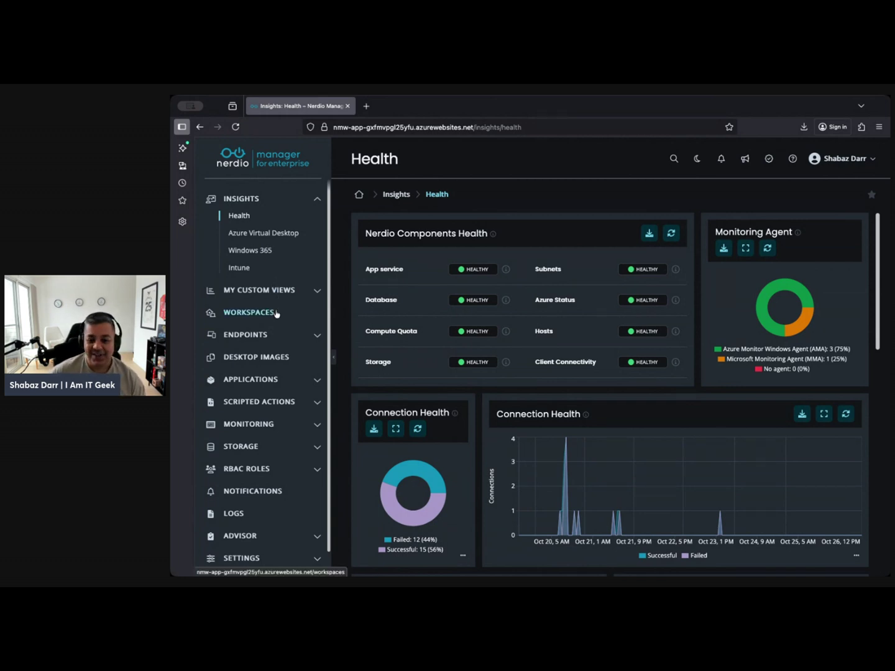
Open the Auto-Scale Configuration of host pool SD-HP-01 in workspace SD-WS-01 and scroll to the Auto-heal section
{"action": "left_click", "coordinate": [250, 313]}
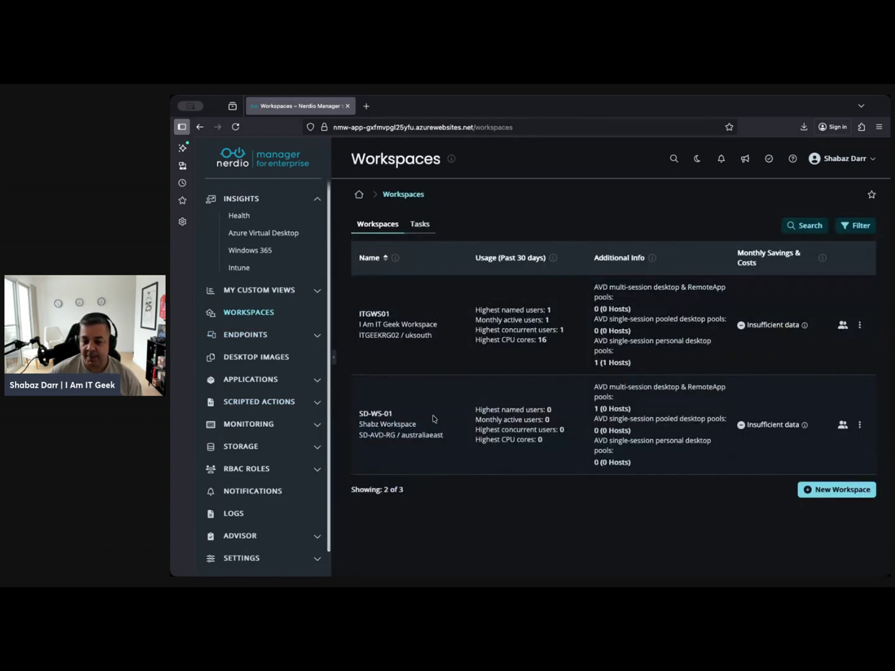
{"action": "left_click", "coordinate": [384, 415]}
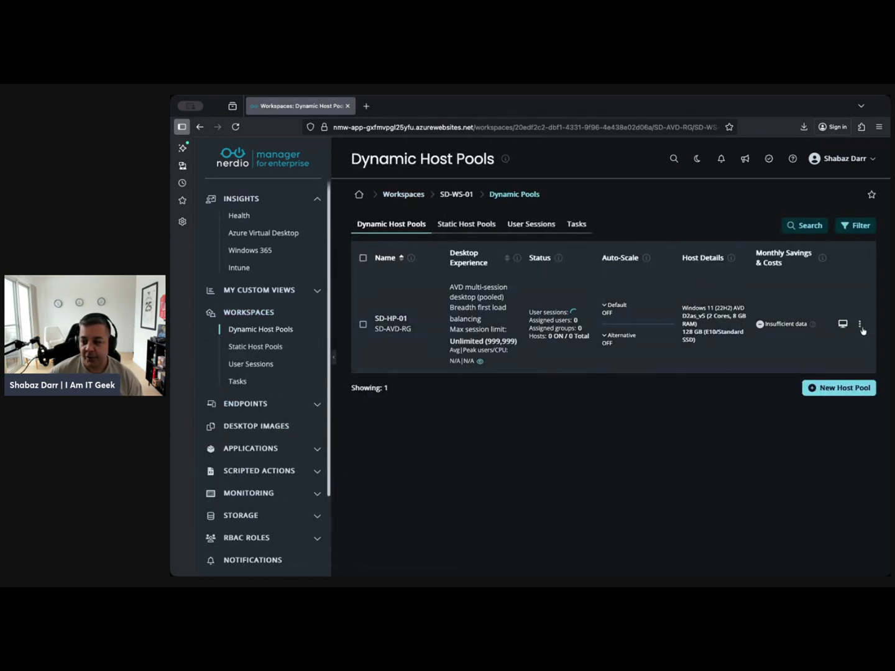
{"action": "left_click", "coordinate": [860, 324]}
{"action": "mouse_move", "coordinate": [816, 362]}
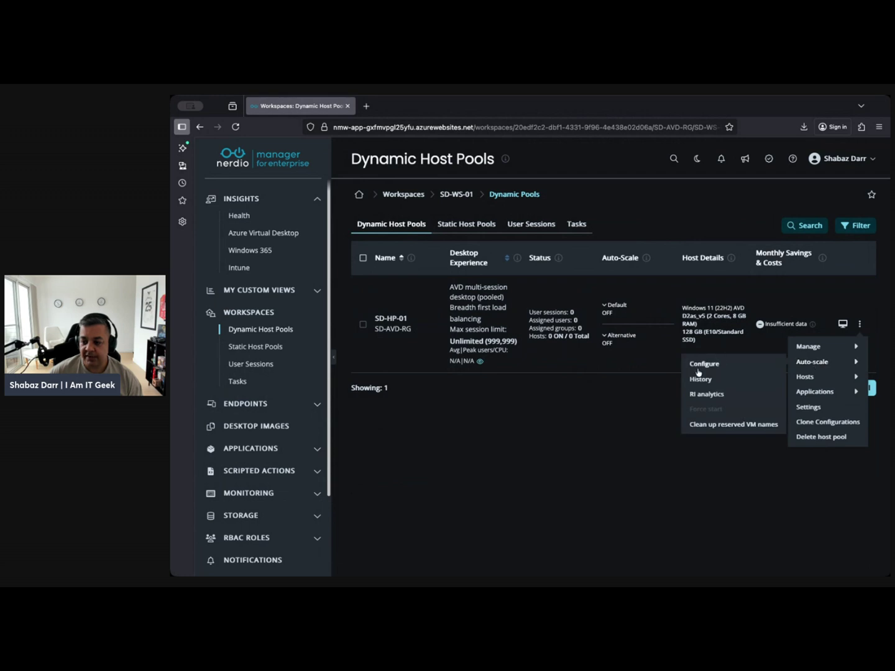
{"action": "left_click", "coordinate": [697, 367]}
{"action": "scroll", "coordinate": [509, 454], "scroll_direction": "down", "scroll_amount": 5}
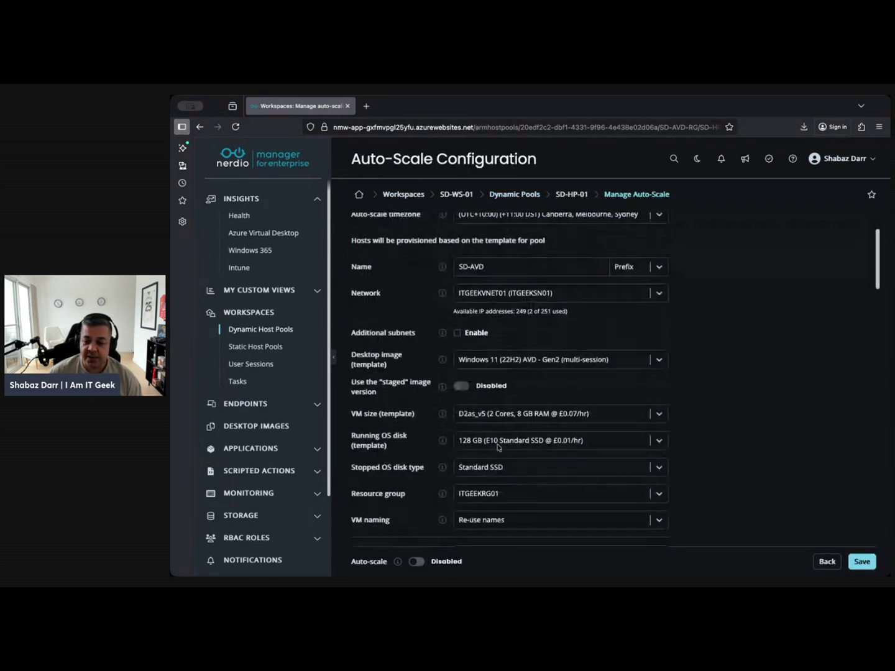
{"action": "scroll", "coordinate": [497, 442], "scroll_direction": "down", "scroll_amount": 15}
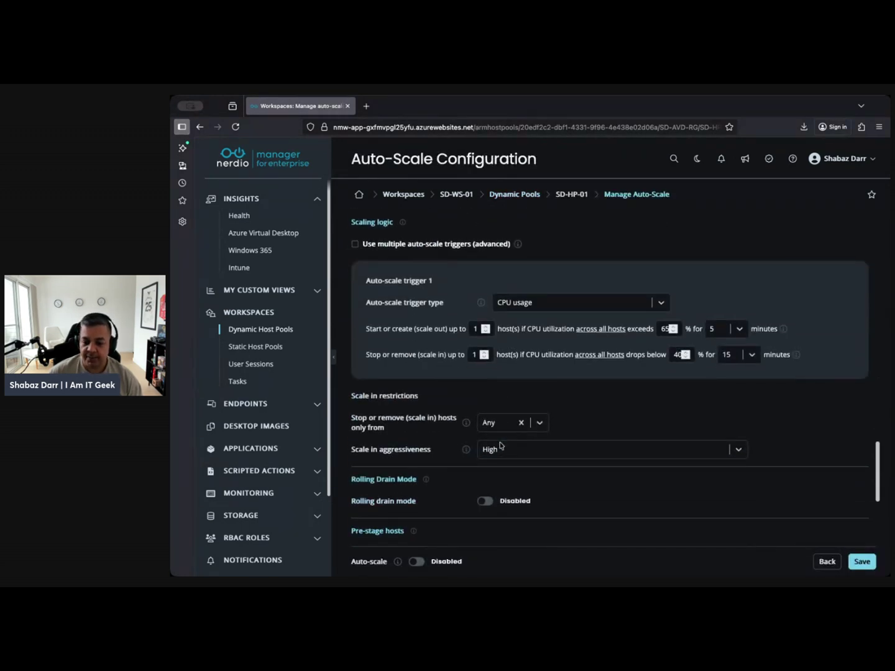
{"action": "scroll", "coordinate": [500, 443], "scroll_direction": "down", "scroll_amount": 2}
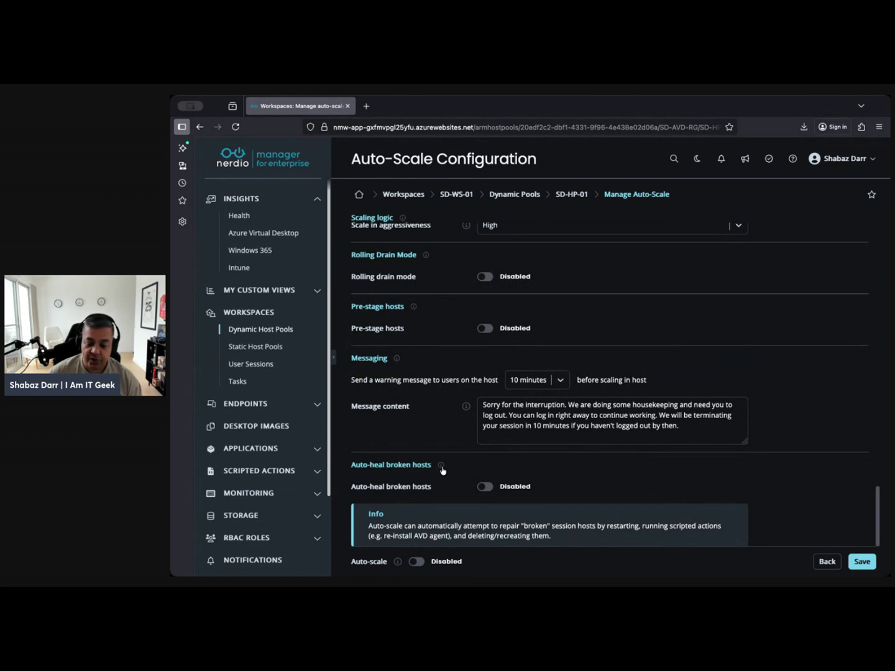
Display the Auto-heal help information
{"action": "mouse_move", "coordinate": [443, 470]}
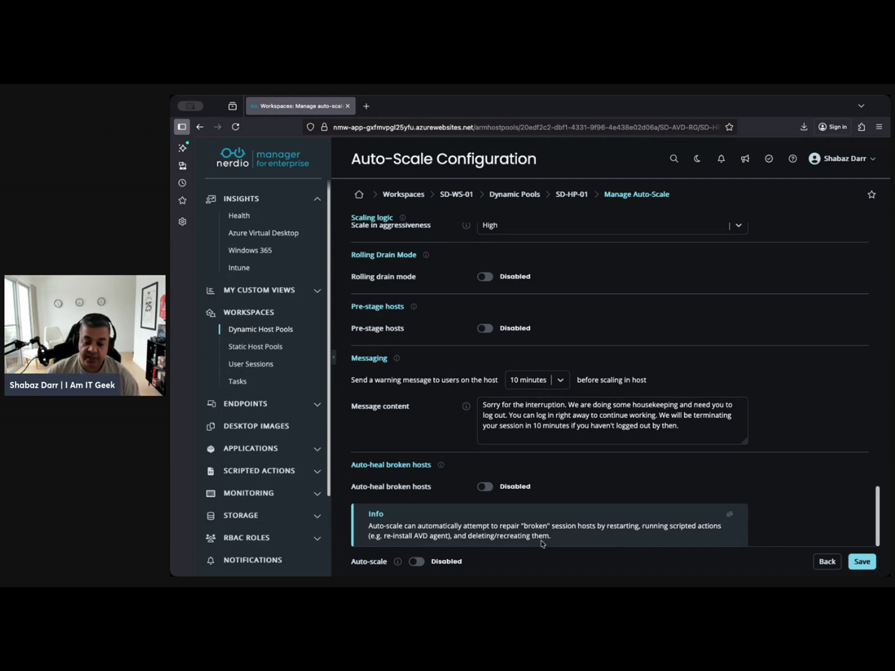
Set Auto-heal broken hosts to Enabled
{"action": "left_click", "coordinate": [485, 487]}
{"action": "scroll", "coordinate": [619, 505], "scroll_direction": "down", "scroll_amount": 3}
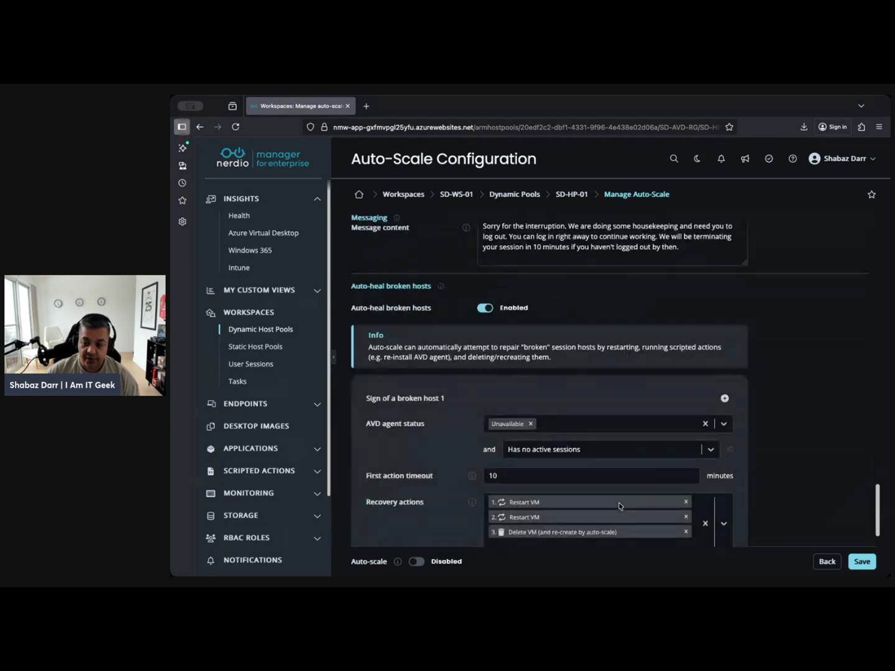
{"action": "scroll", "coordinate": [619, 506], "scroll_direction": "down", "scroll_amount": 1}
{"action": "left_click", "coordinate": [483, 288]}
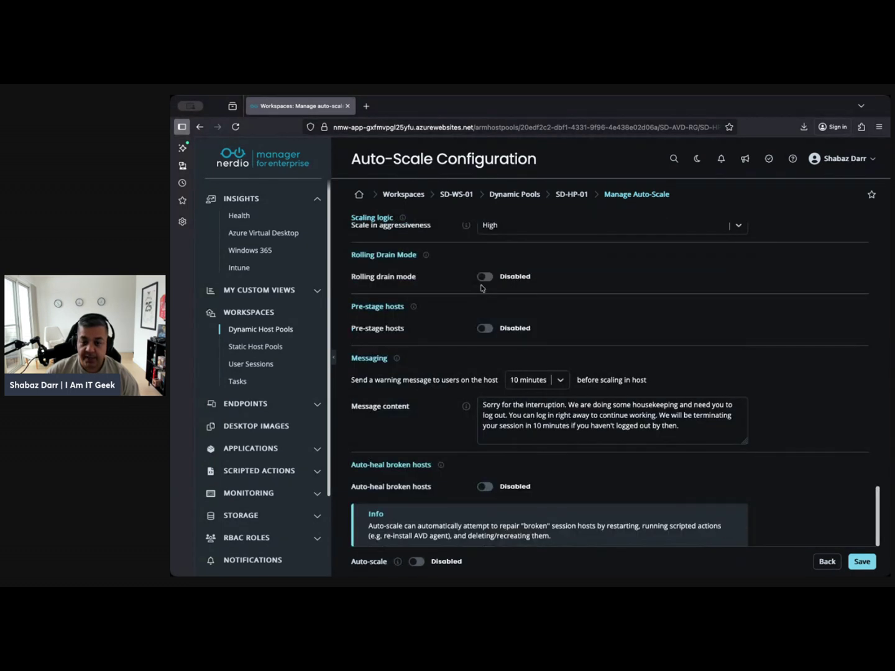
{"action": "left_click", "coordinate": [485, 487]}
{"action": "scroll", "coordinate": [558, 492], "scroll_direction": "down", "scroll_amount": 3}
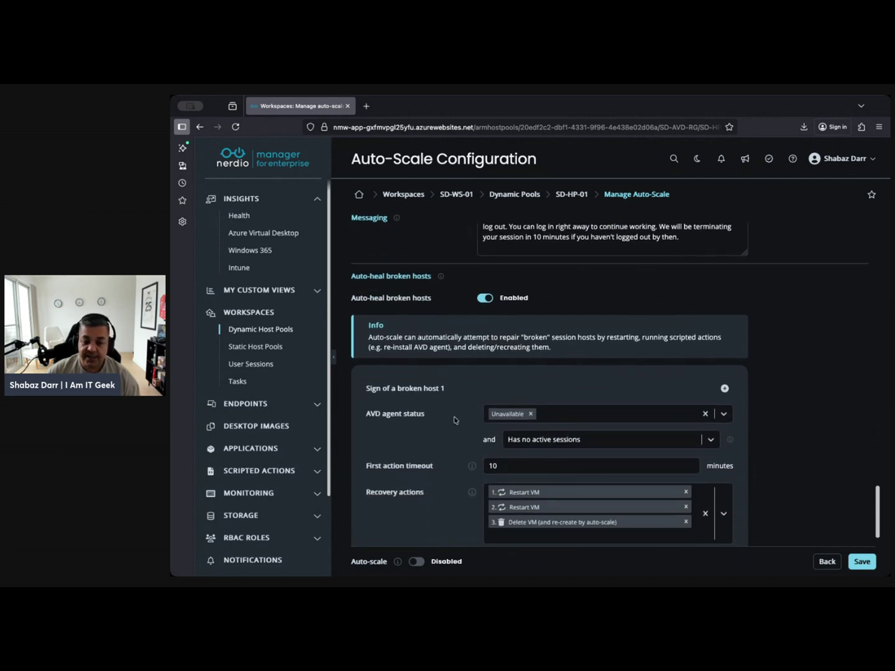
Add Shutdown, No Heartbeat and FSLogix not healthy to the broken-host AVD agent statuses
{"action": "left_click", "coordinate": [724, 415]}
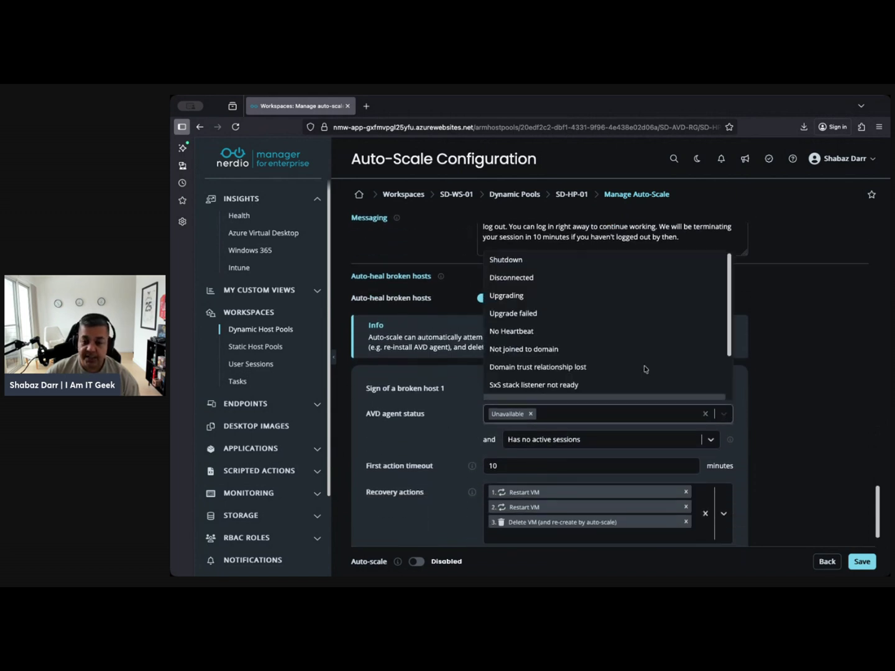
{"action": "left_click", "coordinate": [522, 267]}
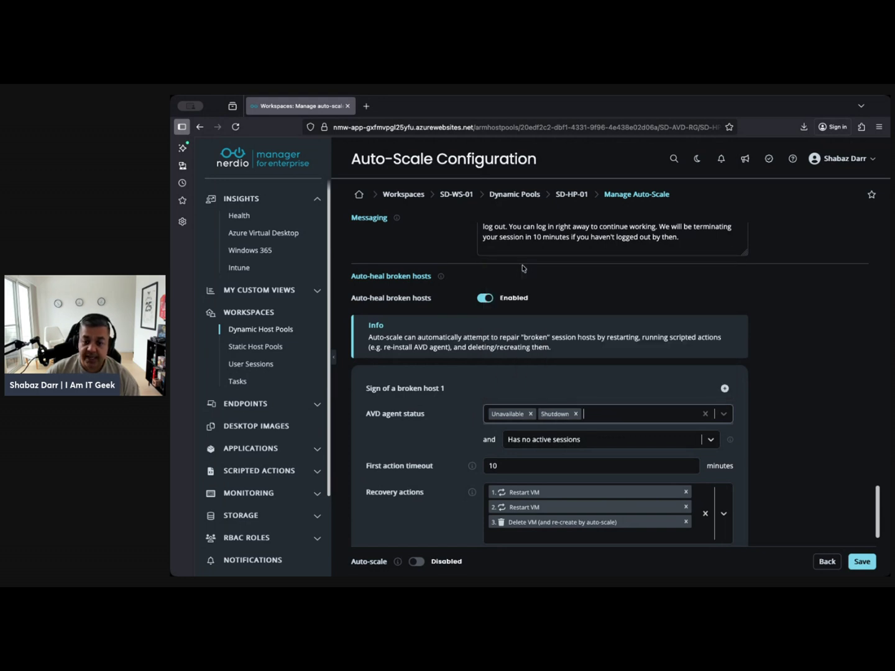
{"action": "left_click", "coordinate": [724, 415]}
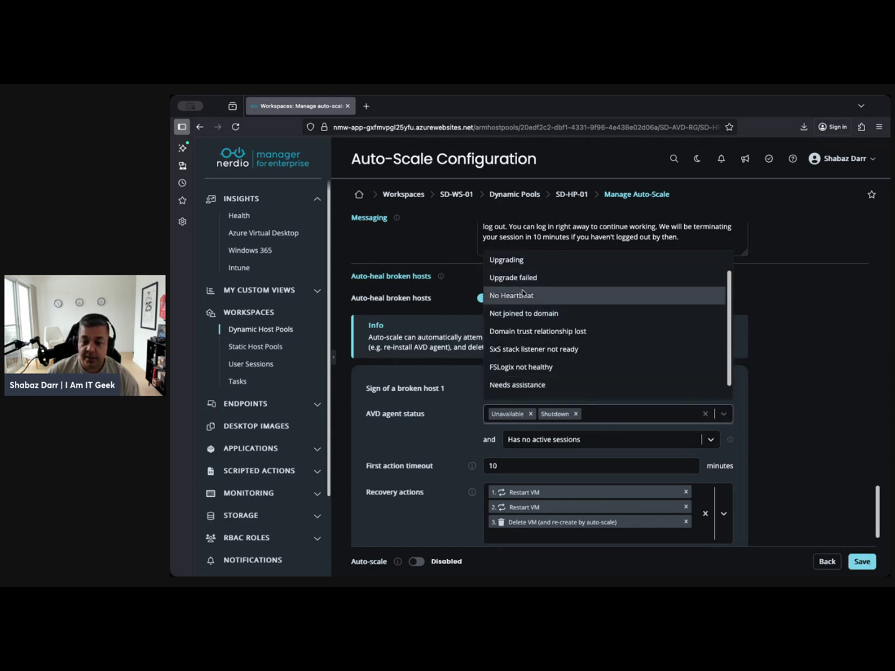
{"action": "left_click", "coordinate": [606, 295]}
{"action": "left_click", "coordinate": [722, 413]}
{"action": "scroll", "coordinate": [527, 301], "scroll_direction": "down", "scroll_amount": 1}
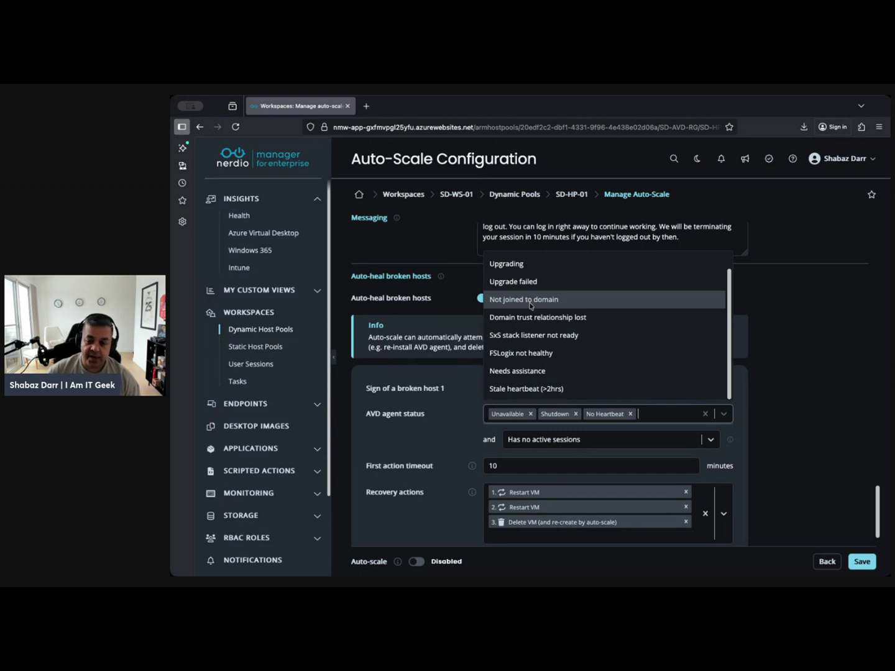
{"action": "left_click", "coordinate": [527, 353]}
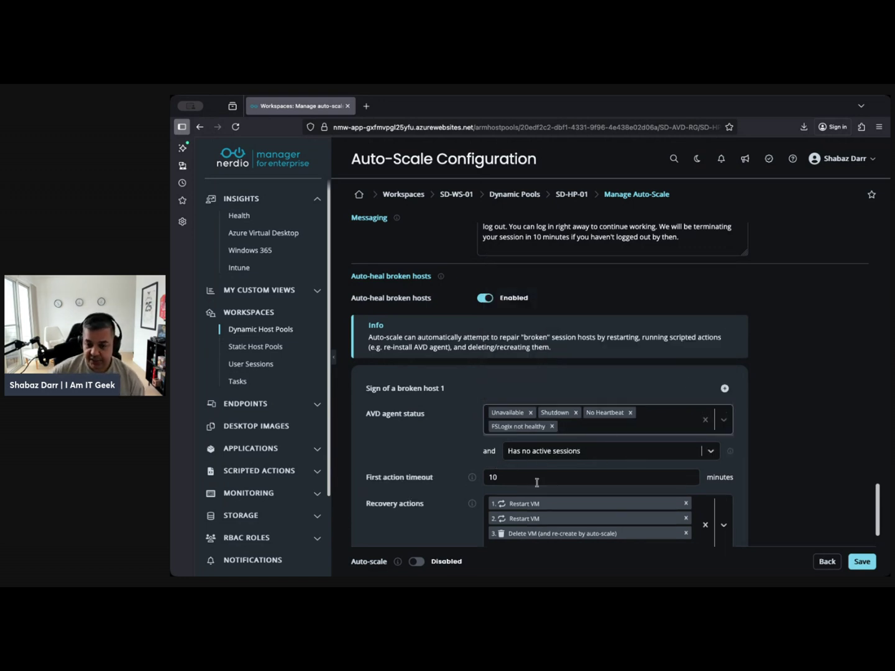
Keep 'Has no active sessions' as the session condition and set the first action timeout to 5 minutes
{"action": "left_click", "coordinate": [709, 452]}
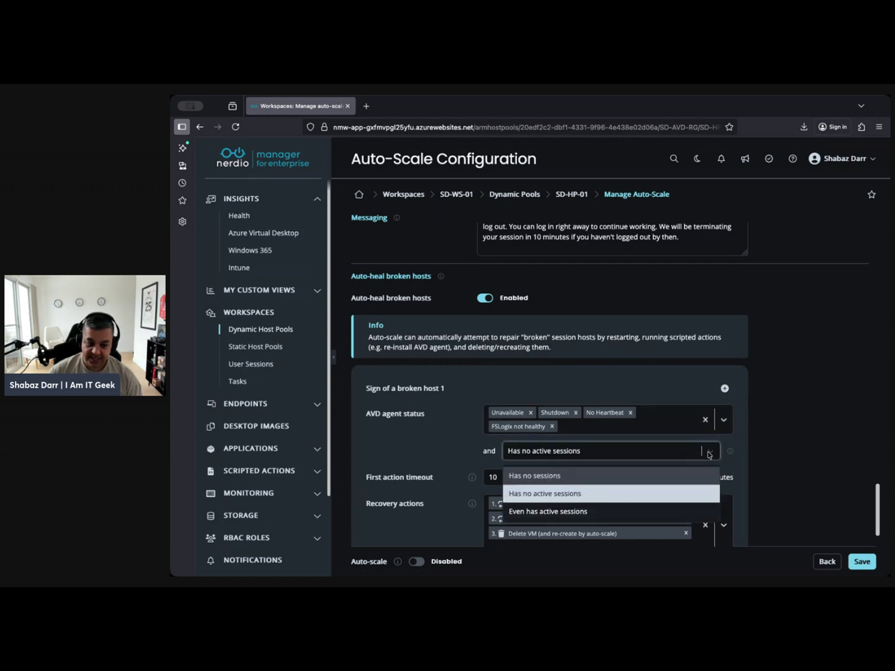
{"action": "left_click", "coordinate": [801, 354]}
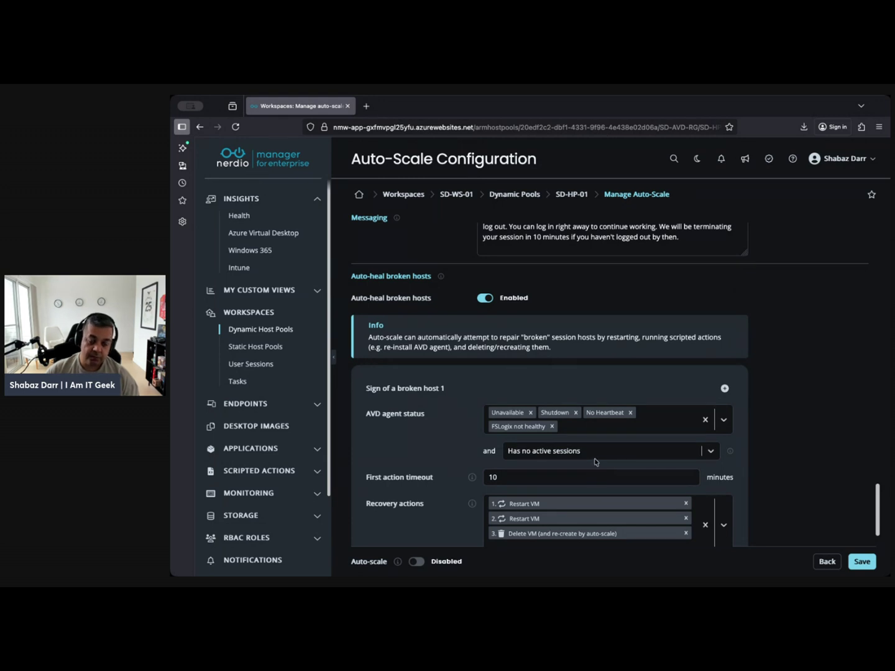
{"action": "scroll", "coordinate": [595, 461], "scroll_direction": "down", "scroll_amount": 1}
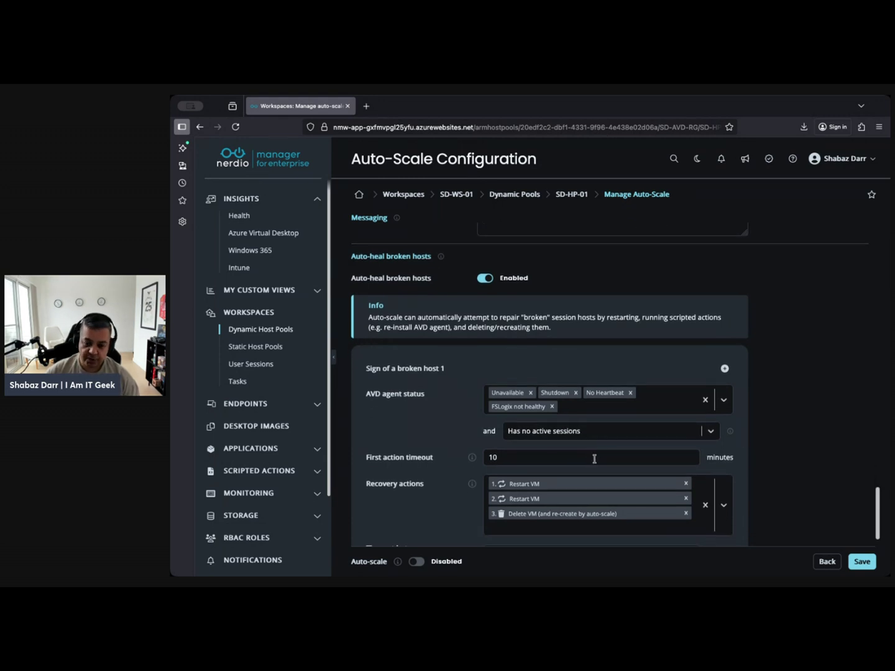
{"action": "scroll", "coordinate": [458, 442], "scroll_direction": "down", "scroll_amount": 2}
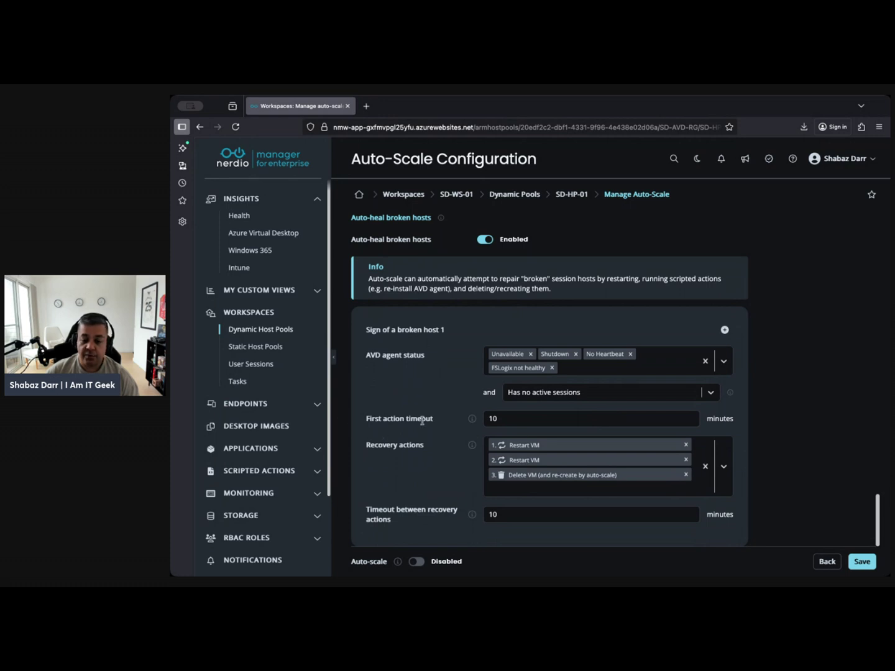
{"action": "mouse_move", "coordinate": [473, 419]}
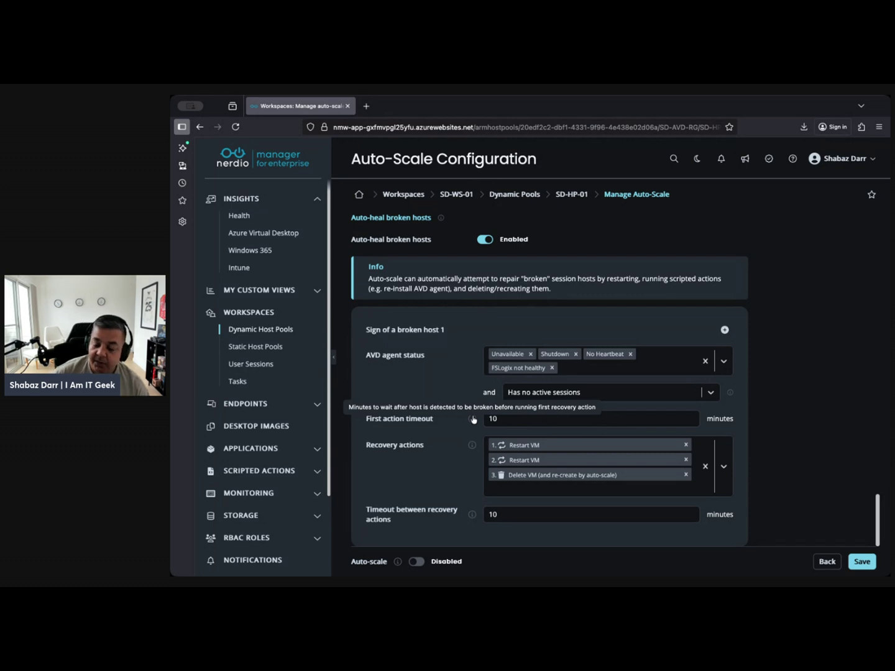
{"action": "double_click", "coordinate": [488, 418]}
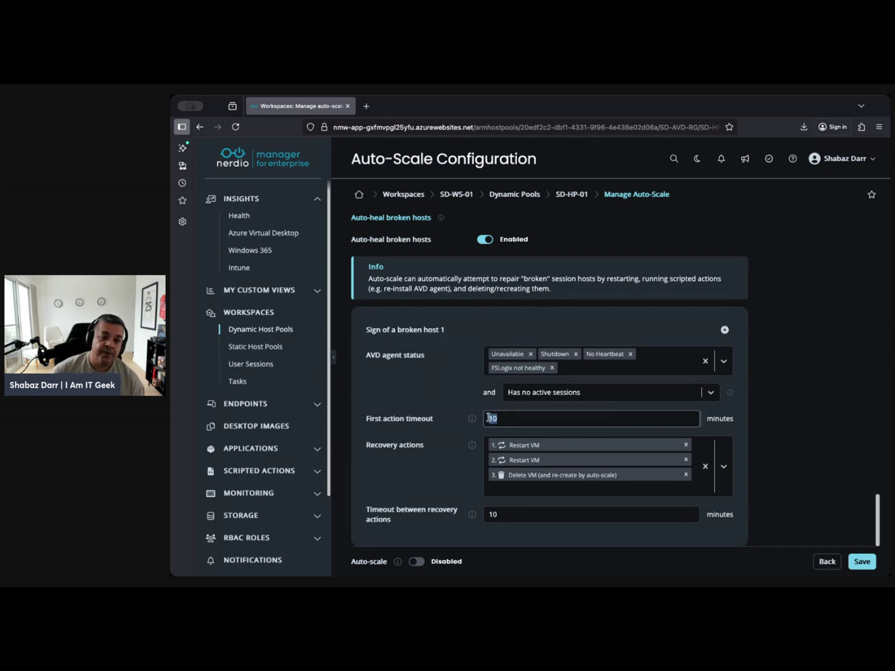
{"action": "type", "text": "5"}
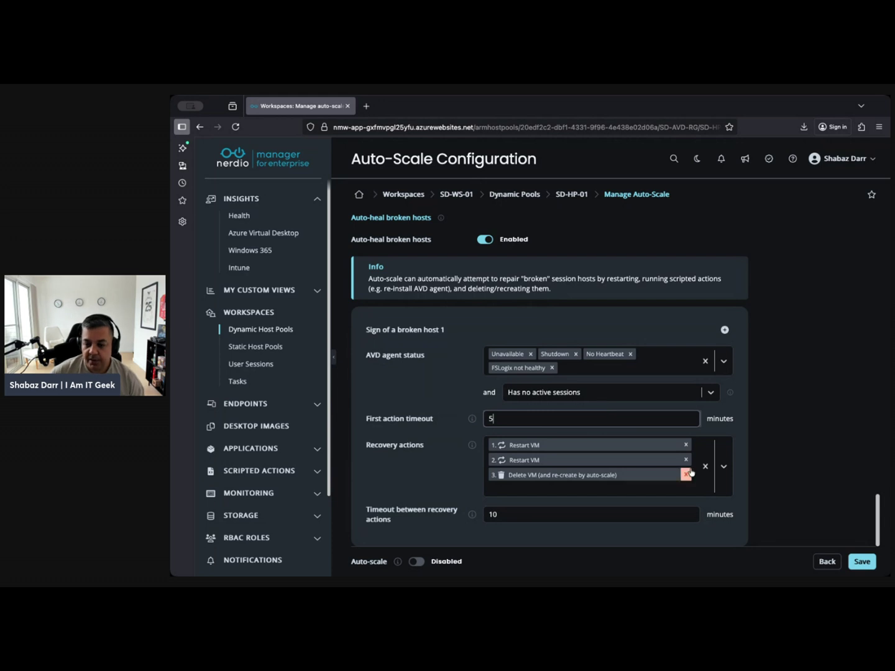
{"action": "left_click", "coordinate": [747, 437]}
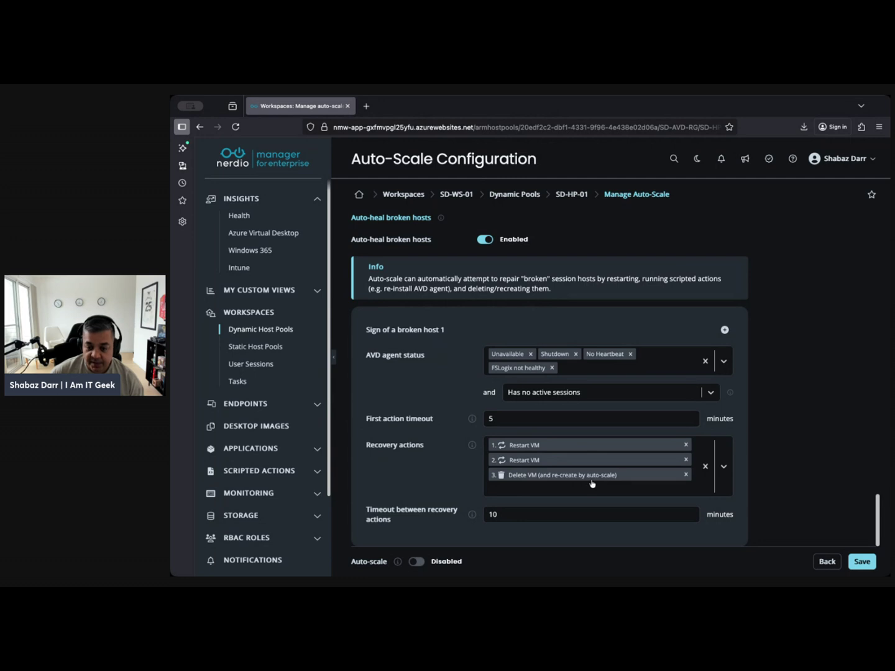
Add the Azure runbook Reinstall AVD Agent (Individual) as the third recovery action, before Delete VM
{"action": "left_click", "coordinate": [722, 468]}
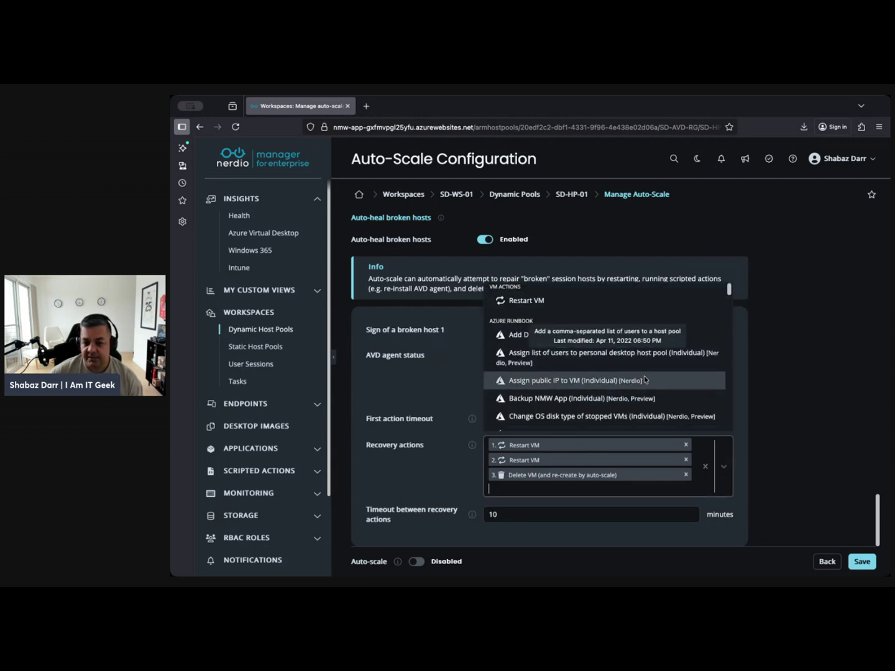
{"action": "scroll", "coordinate": [591, 389], "scroll_direction": "down", "scroll_amount": 2}
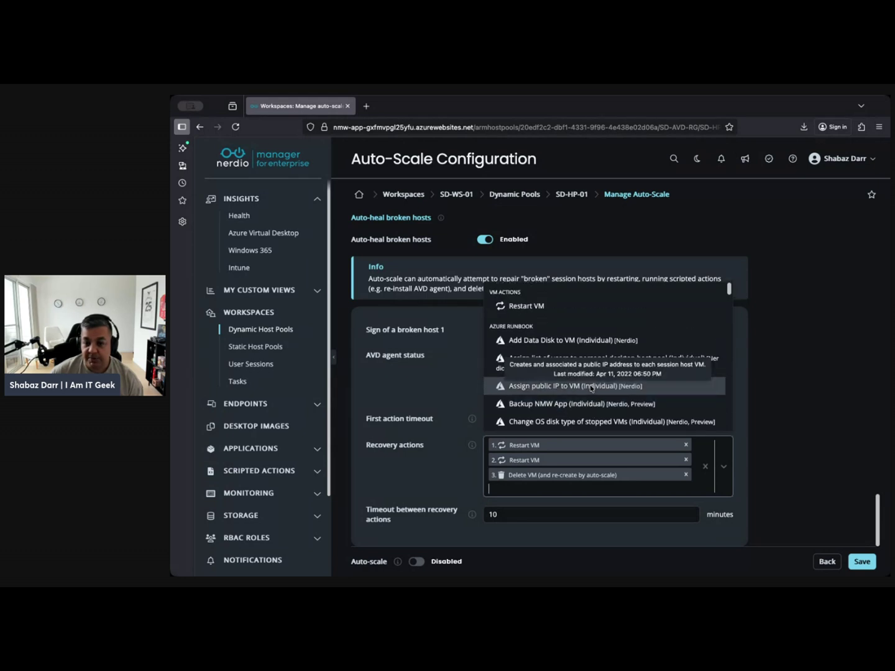
{"action": "scroll", "coordinate": [591, 388], "scroll_direction": "down", "scroll_amount": 5}
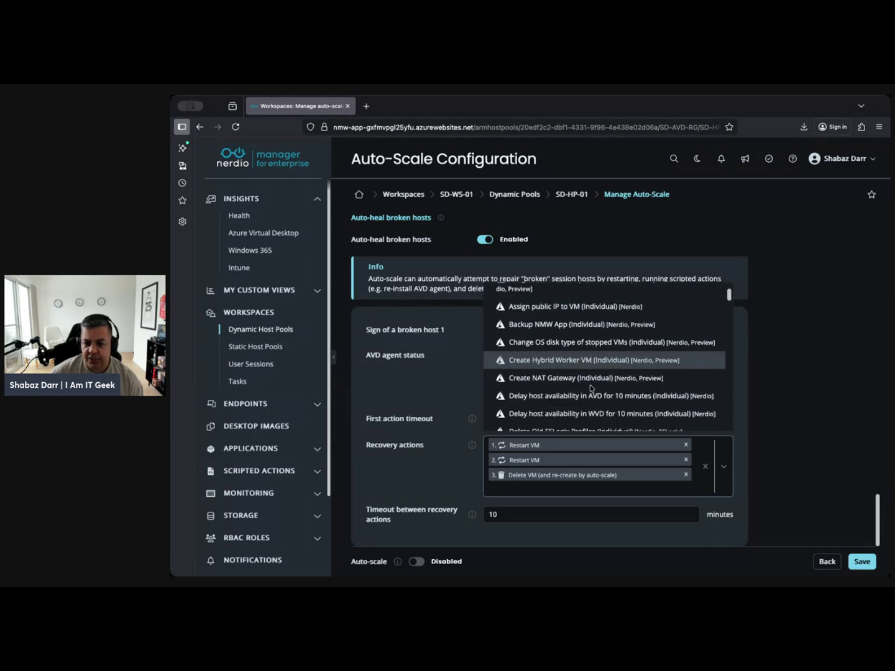
{"action": "scroll", "coordinate": [591, 388], "scroll_direction": "down", "scroll_amount": 5}
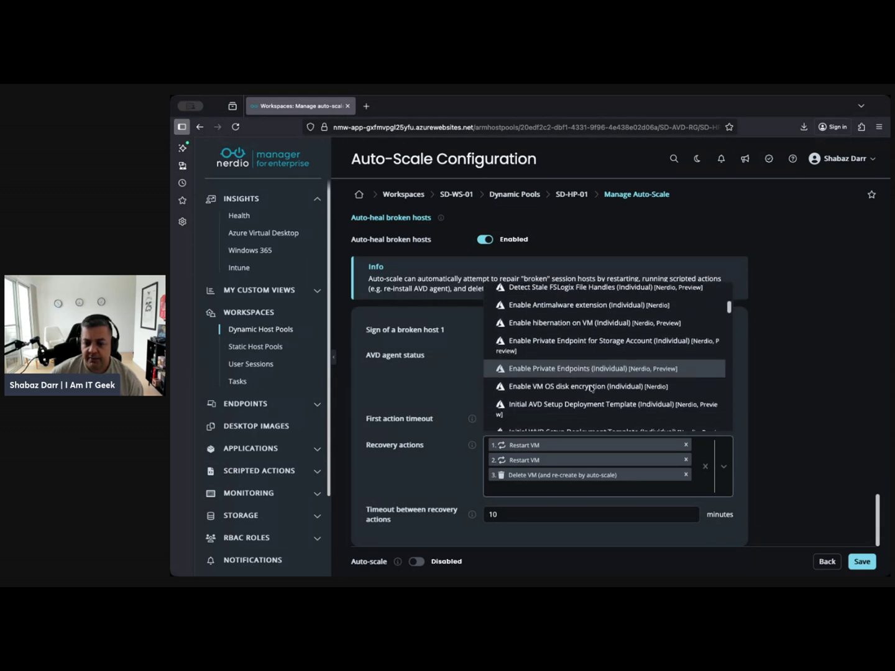
{"action": "scroll", "coordinate": [591, 389], "scroll_direction": "down", "scroll_amount": 3}
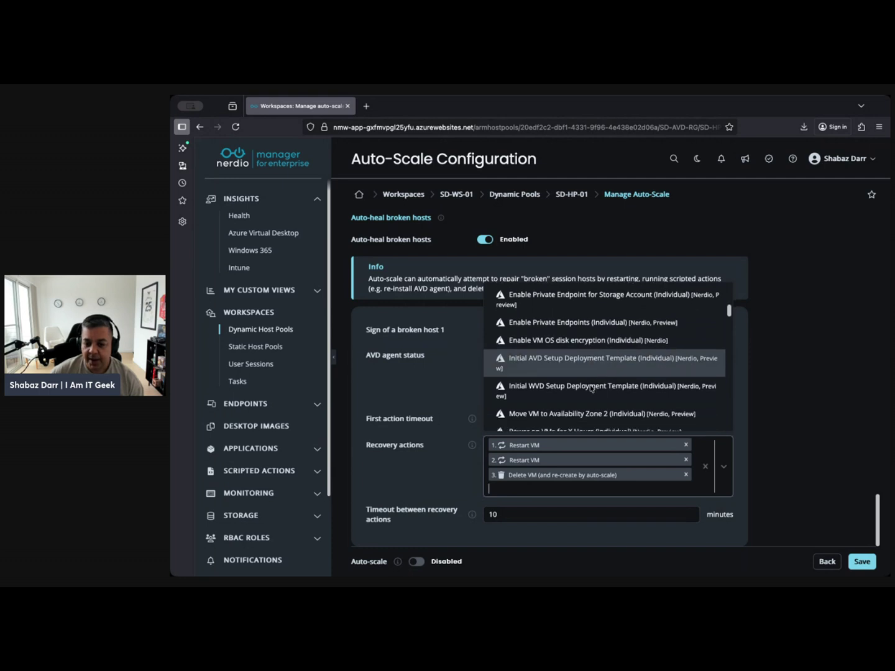
{"action": "scroll", "coordinate": [591, 388], "scroll_direction": "down", "scroll_amount": 2}
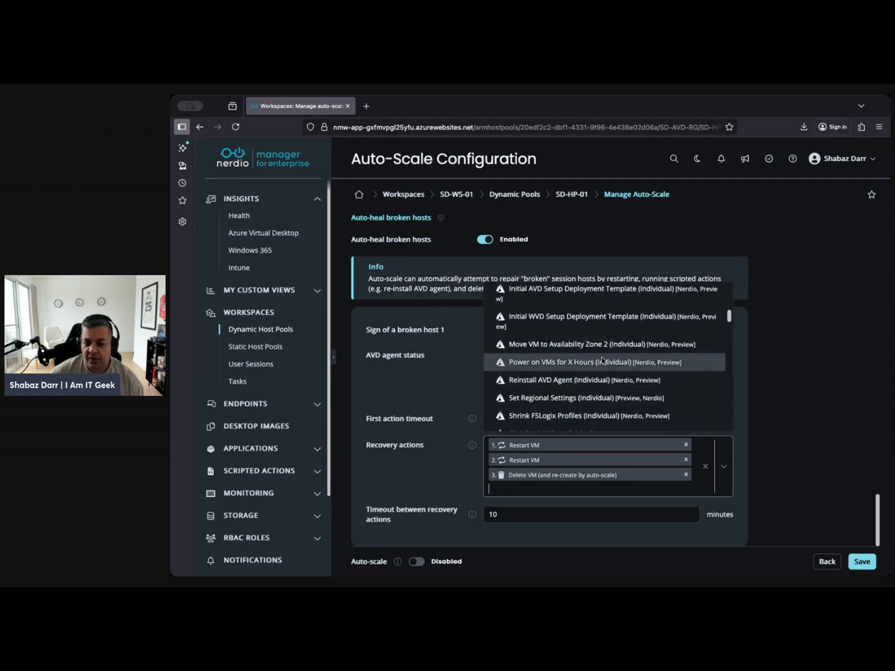
{"action": "scroll", "coordinate": [584, 371], "scroll_direction": "down", "scroll_amount": 1}
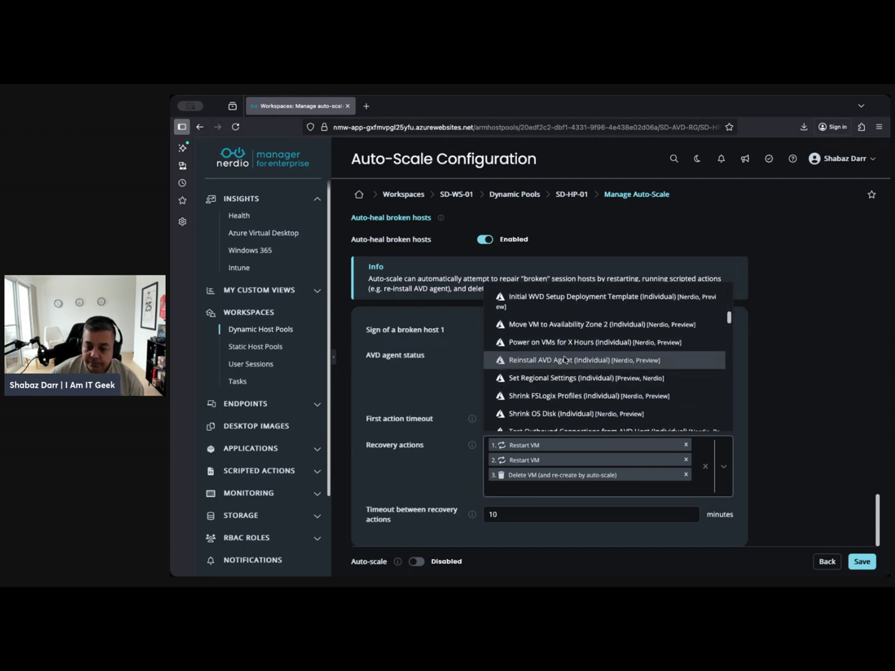
{"action": "left_click", "coordinate": [565, 360]}
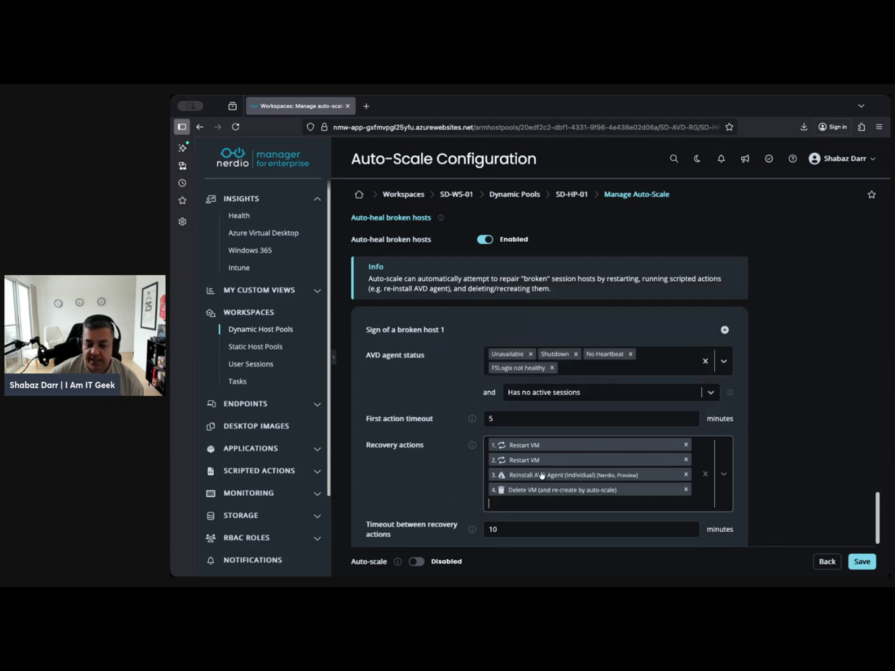
{"action": "left_click", "coordinate": [515, 475]}
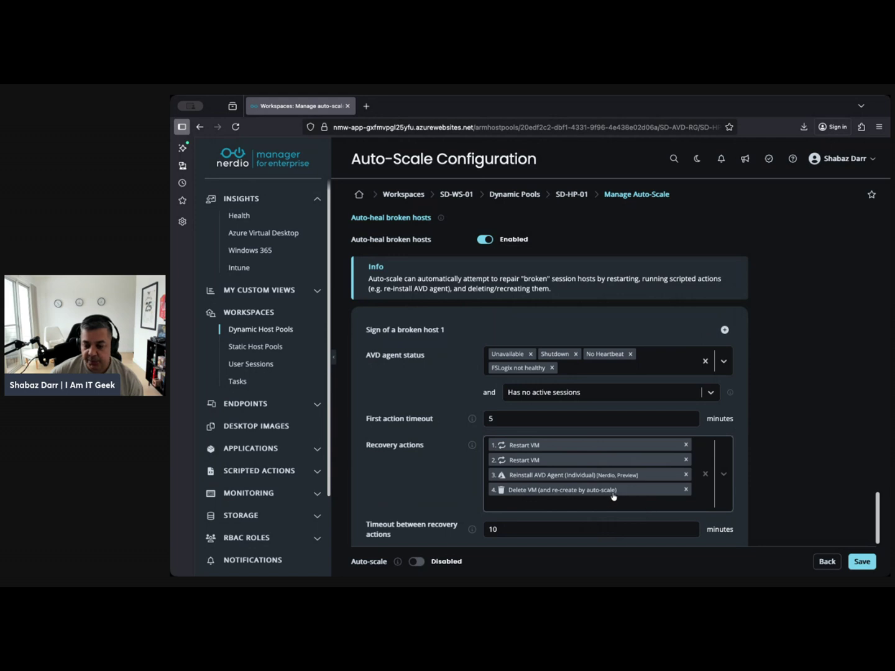
Change the timeout between recovery actions from 10 to 5 minutes
{"action": "scroll", "coordinate": [612, 494], "scroll_direction": "down", "scroll_amount": 1}
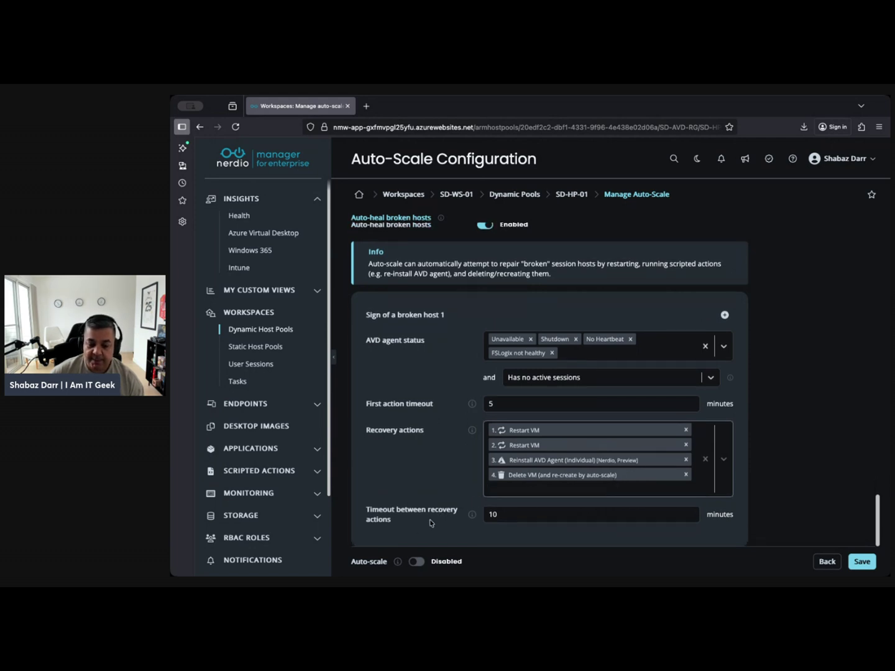
{"action": "left_click", "coordinate": [505, 516]}
{"action": "left_click_drag", "start_coordinate": [504, 517], "coordinate": [488, 515]}
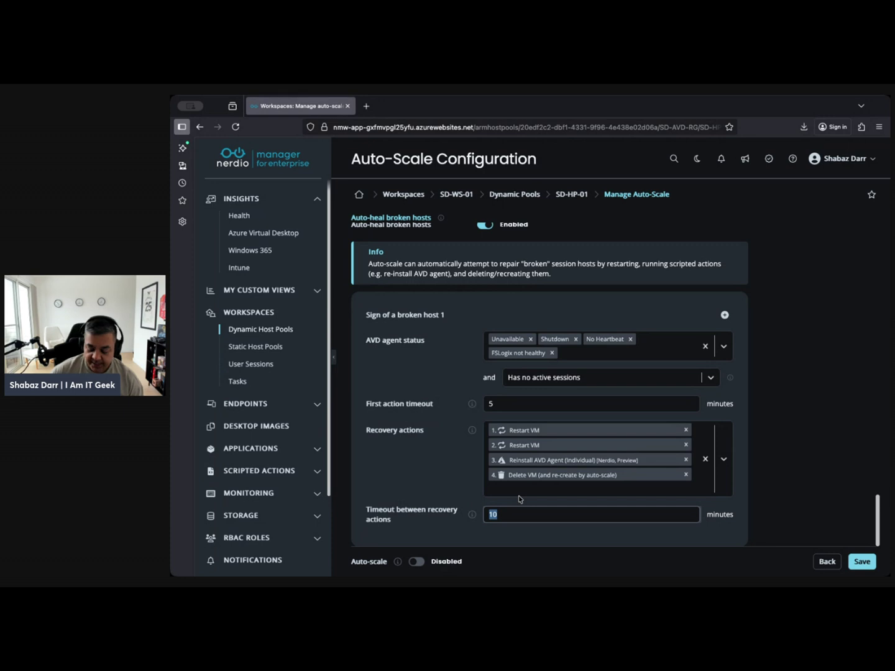
{"action": "type", "text": "5"}
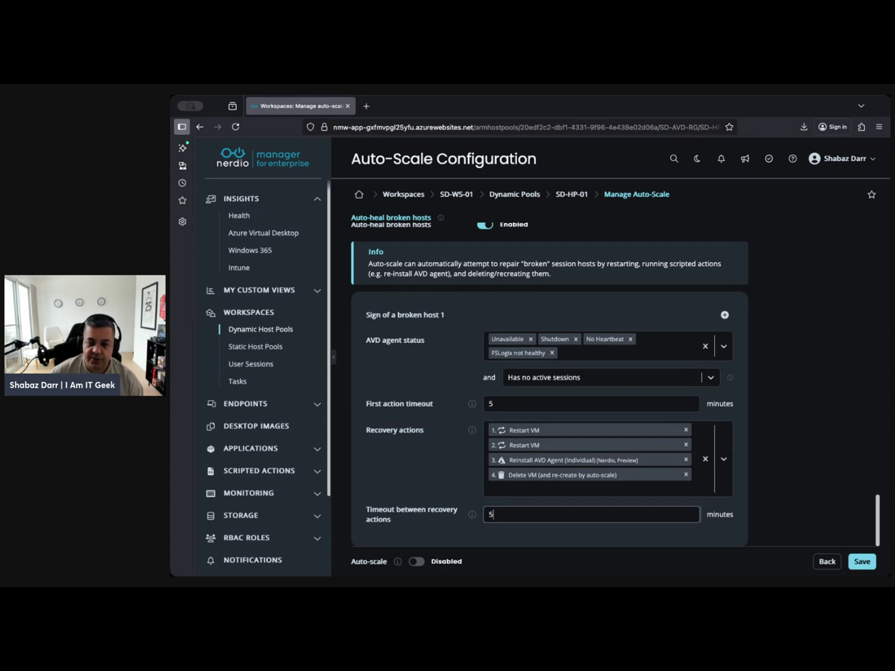